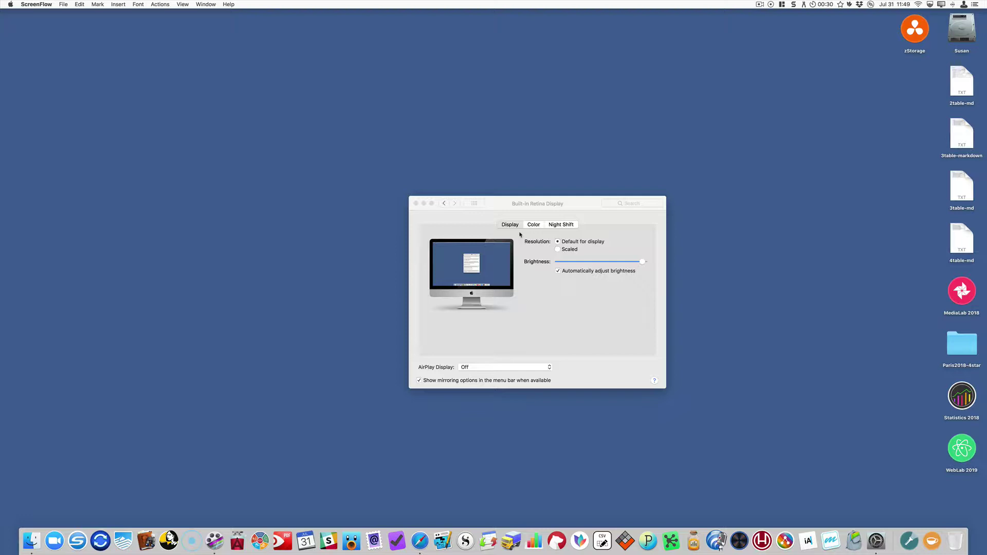
Move the display settings window up and left and bring up SwitchResX's display-sets menu
click(542, 296)
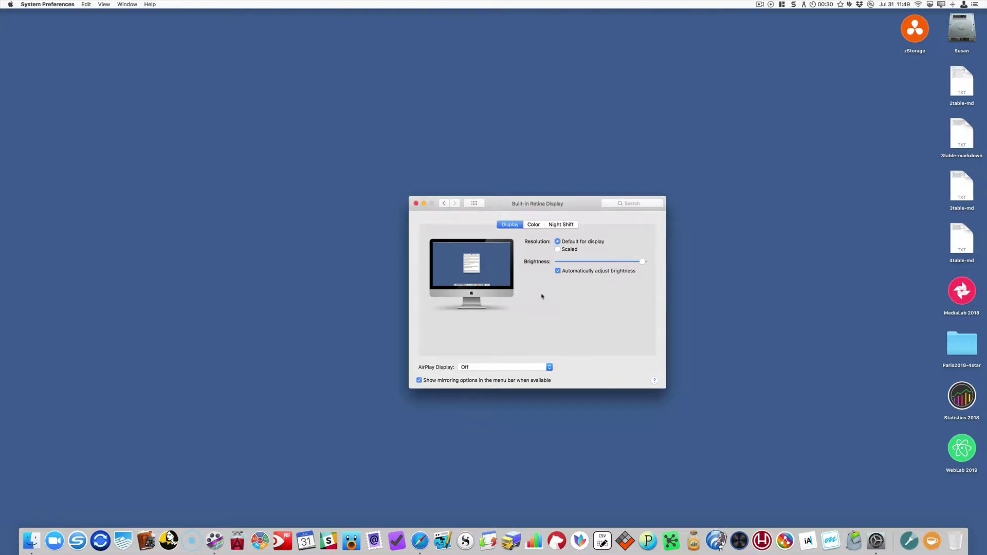
drag(558, 205, 516, 171)
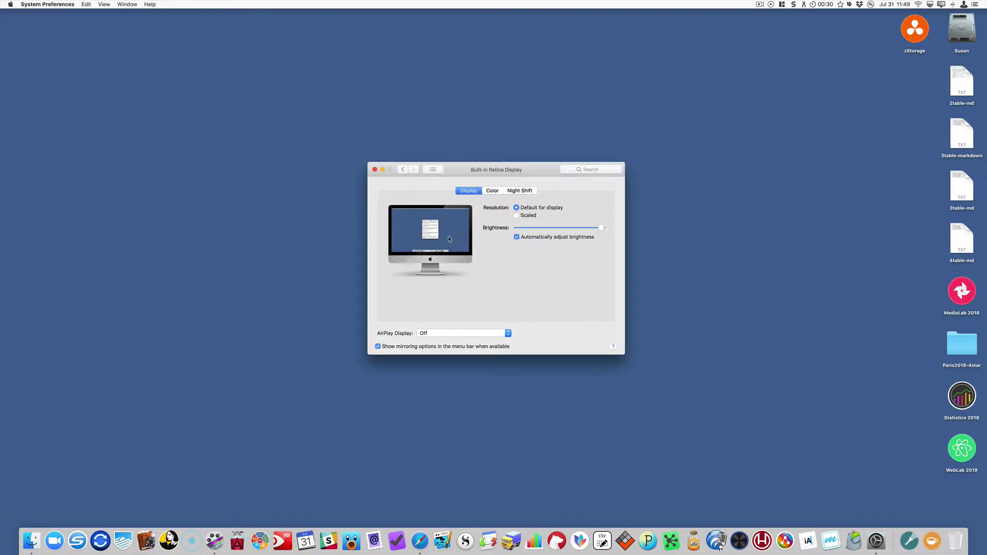
click(940, 6)
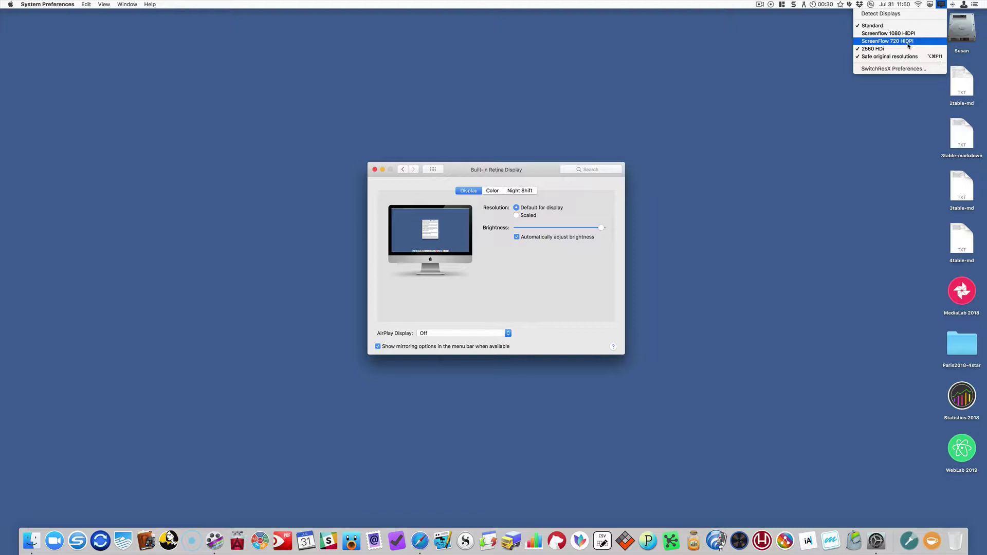
Switch to ScreenFlow 720 HiDPI, try scaled 2560×1440, 2880×1620 and 3200×1800, then quit System Preferences
click(908, 42)
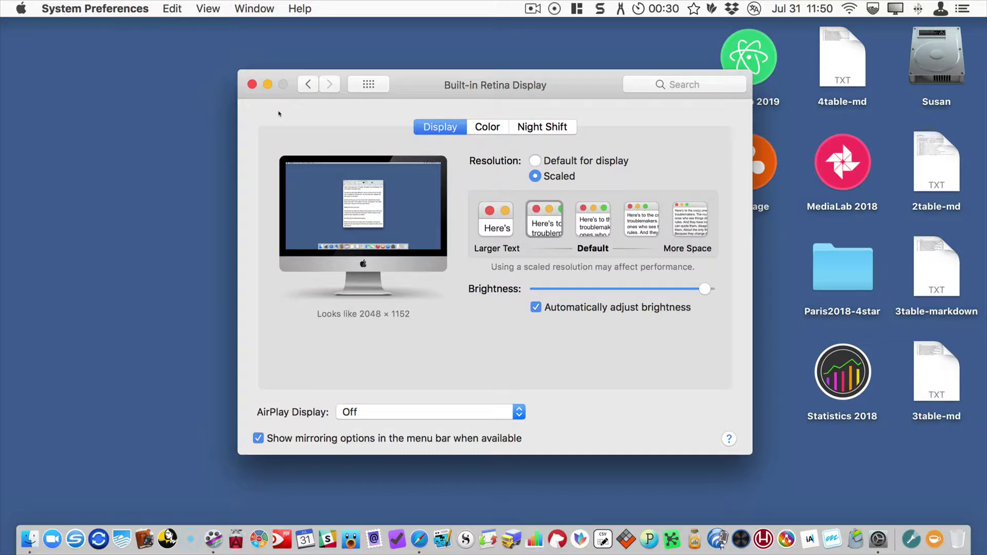
key(Right)
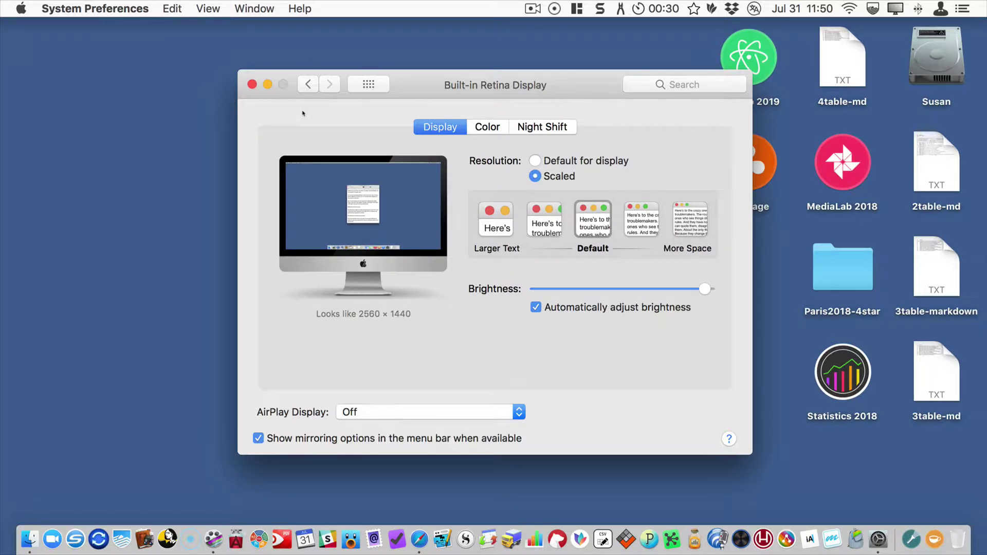
key(Right)
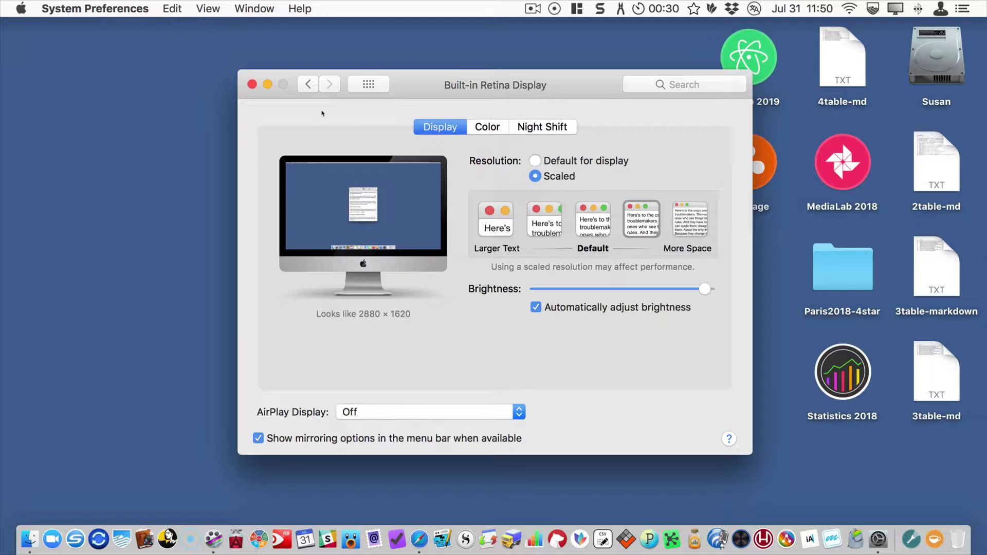
key(Right)
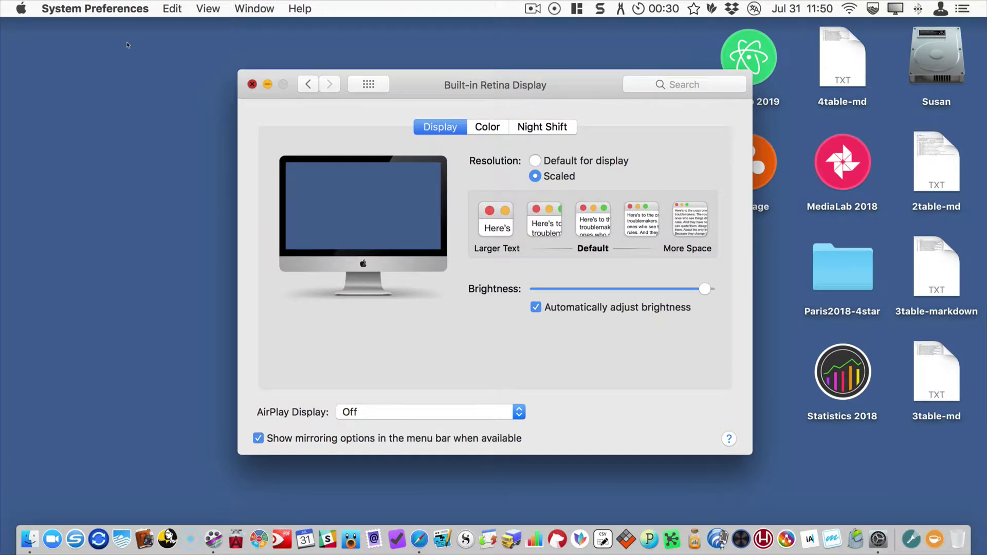
key(super+q)
Launch System Preferences through Alfred and move its window up and left
key(alt+space)
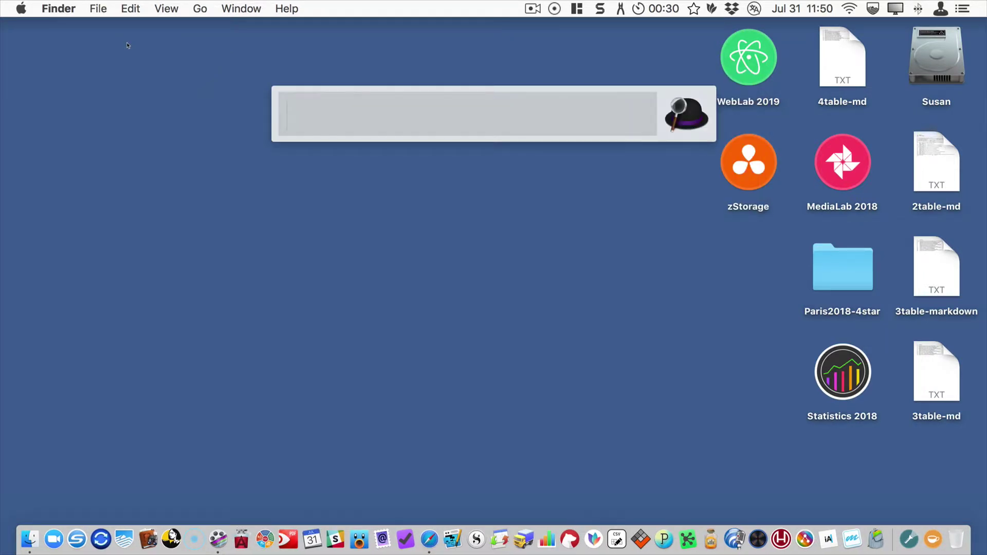
text(sys)
key(Return)
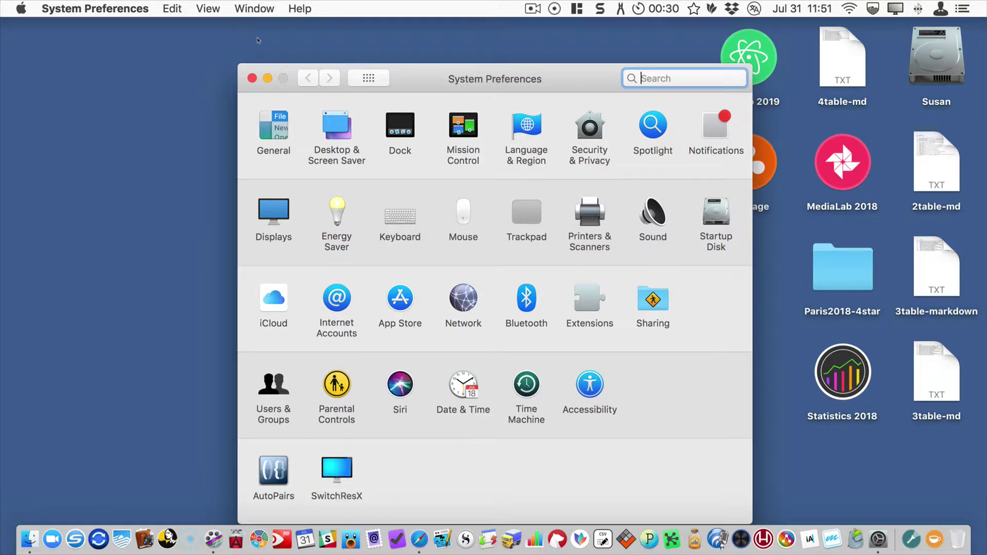
drag(283, 64, 230, 28)
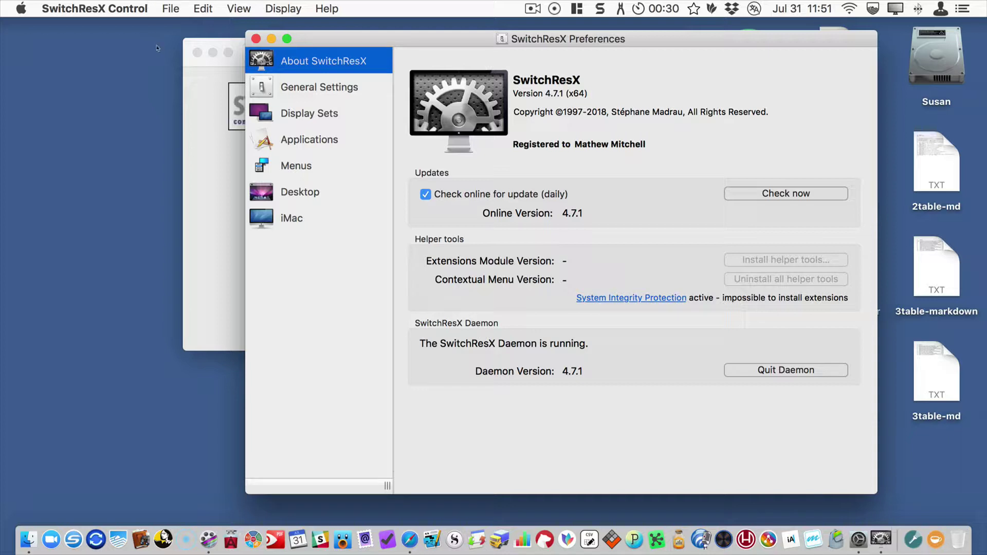
Review SwitchResX's General Settings, Display Sets and Applications pages, then quit its preferences
key(Down)
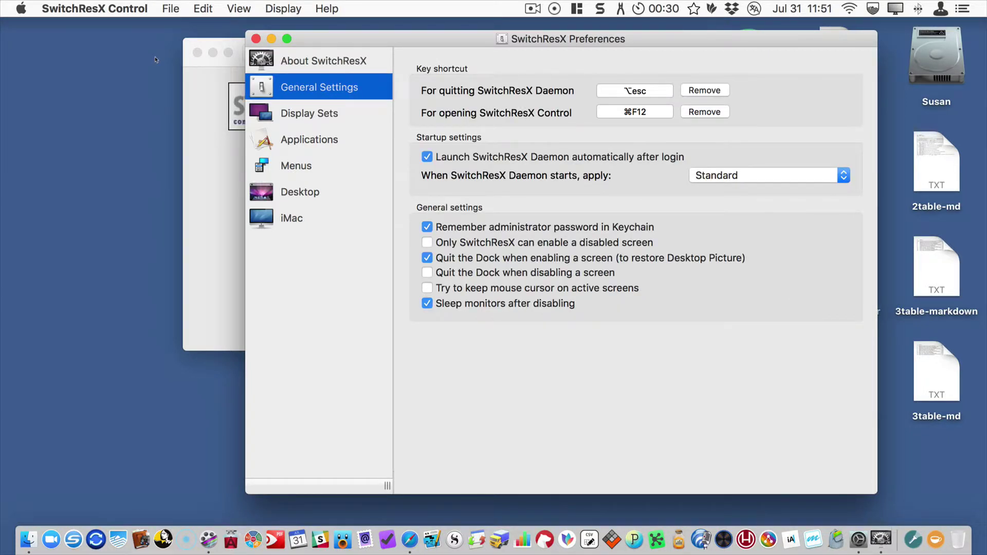
key(Down)
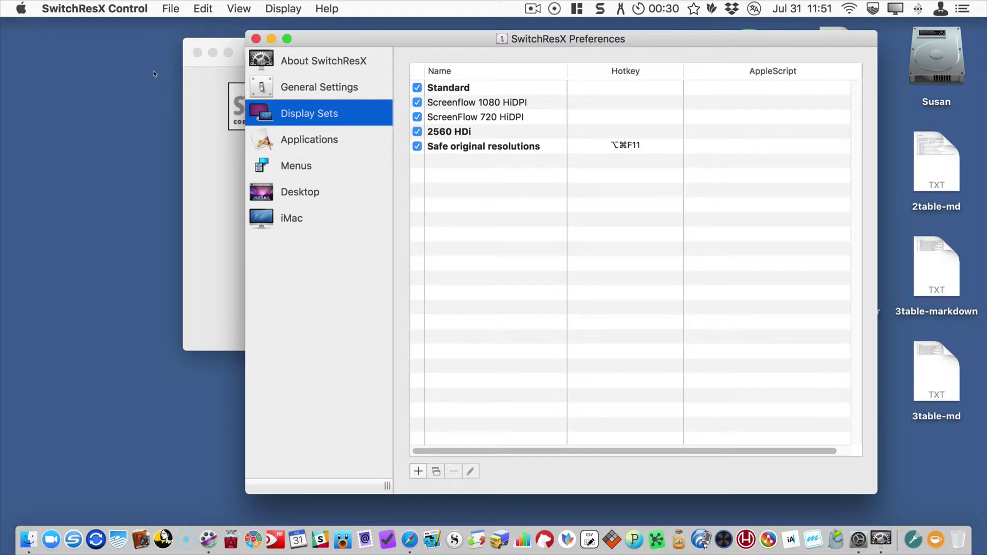
key(Down)
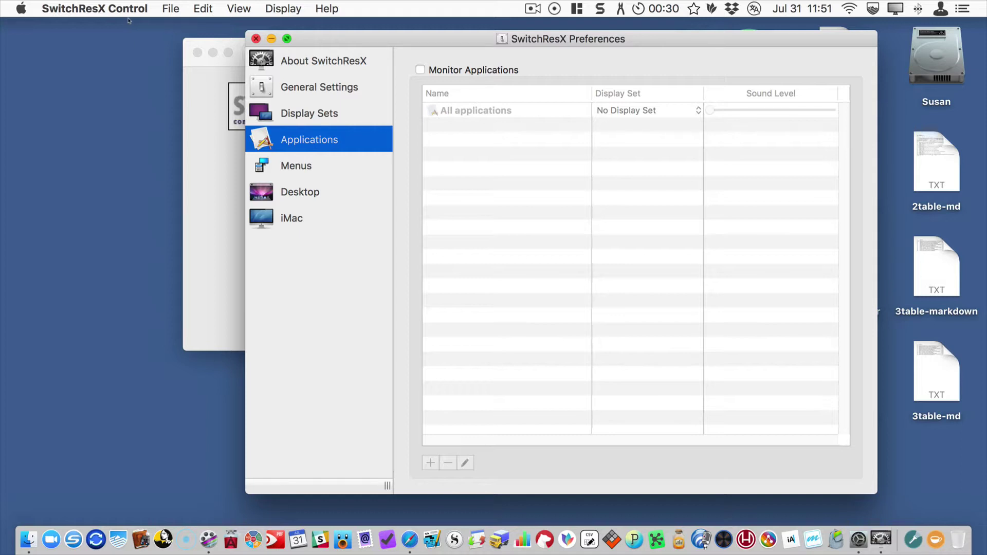
key(super+q)
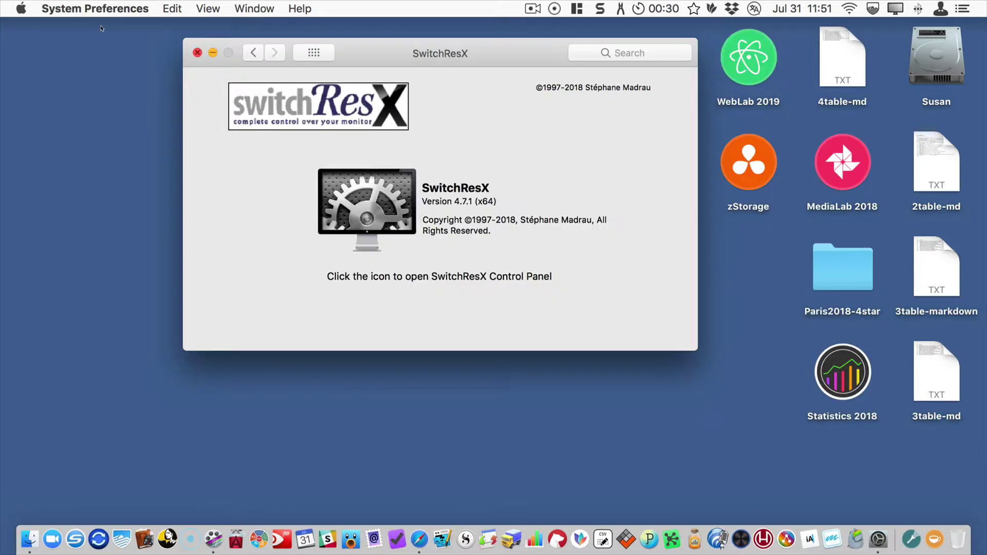
Quit System Preferences and switch the display to the Screenflow 1080 HiDPI set
key(super+q)
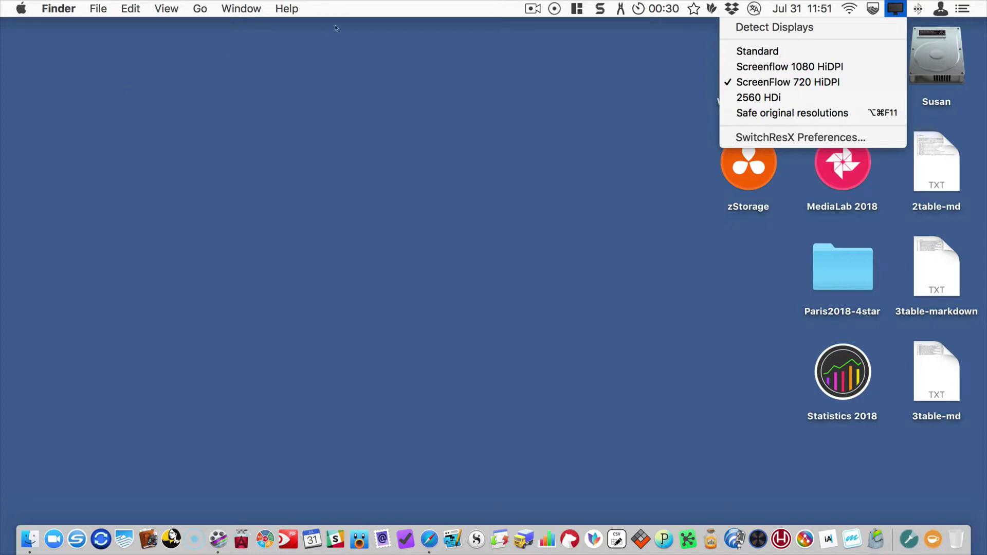
key(Down)
key(Down)
key(Down)
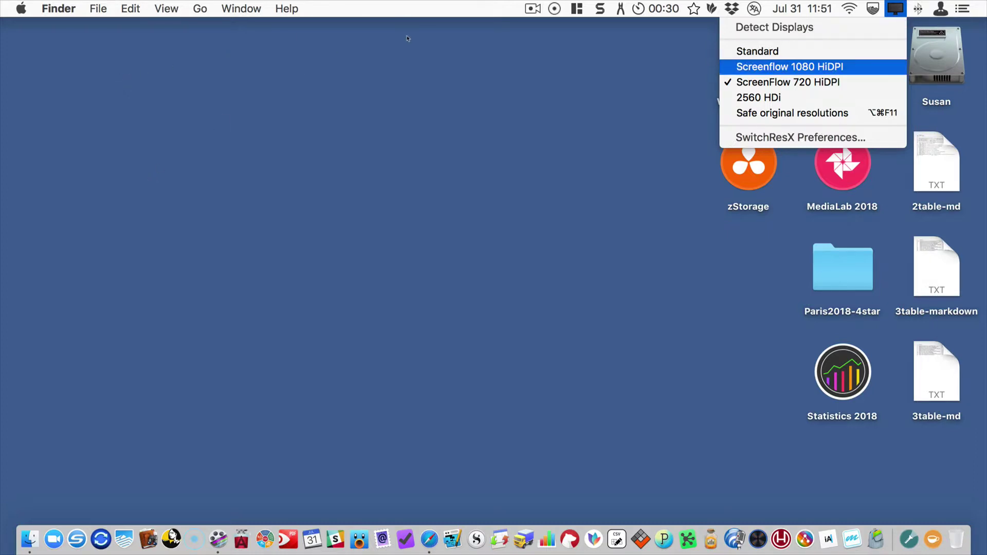
key(Return)
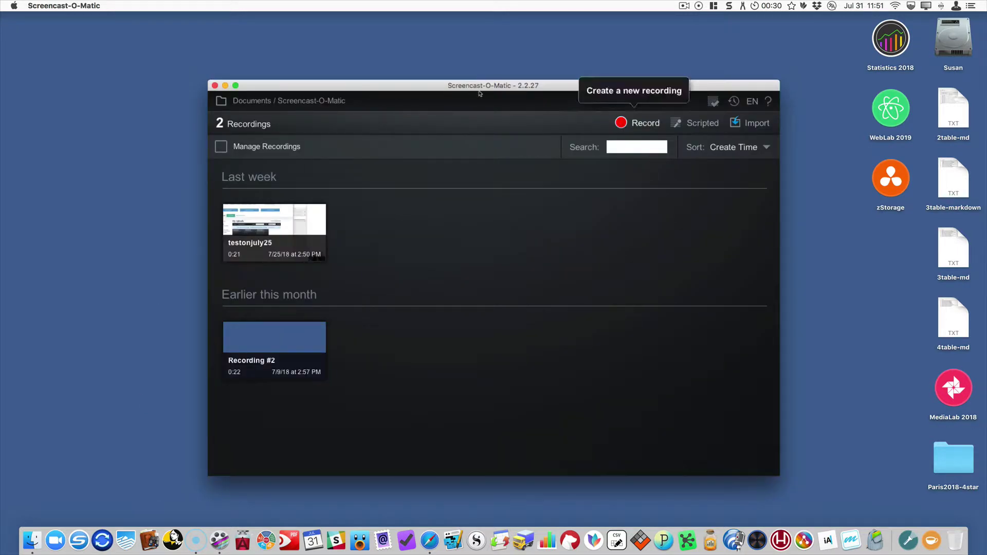
Start Screencast-O-Matic's recorder and set its recording size to Fullscreen
click(637, 123)
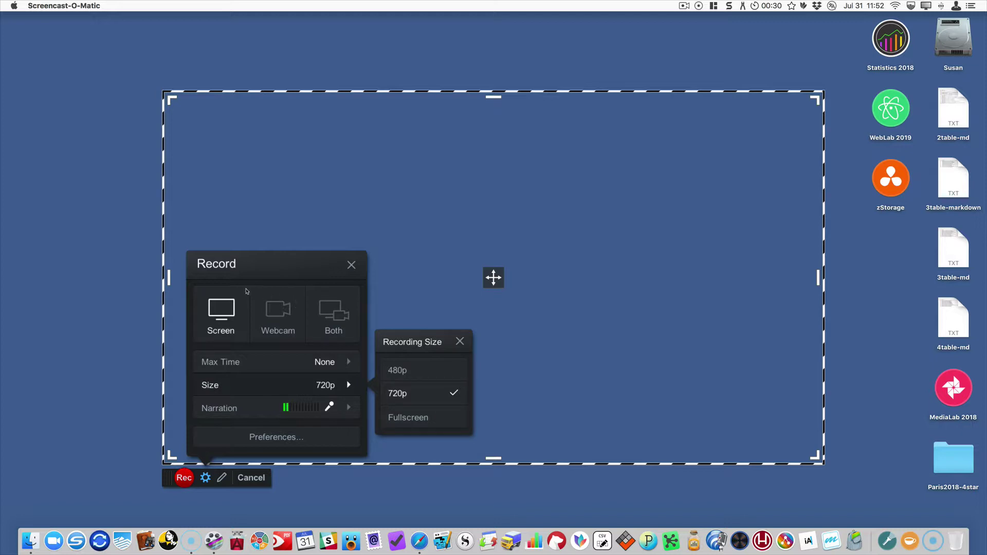
key(Down)
key(Return)
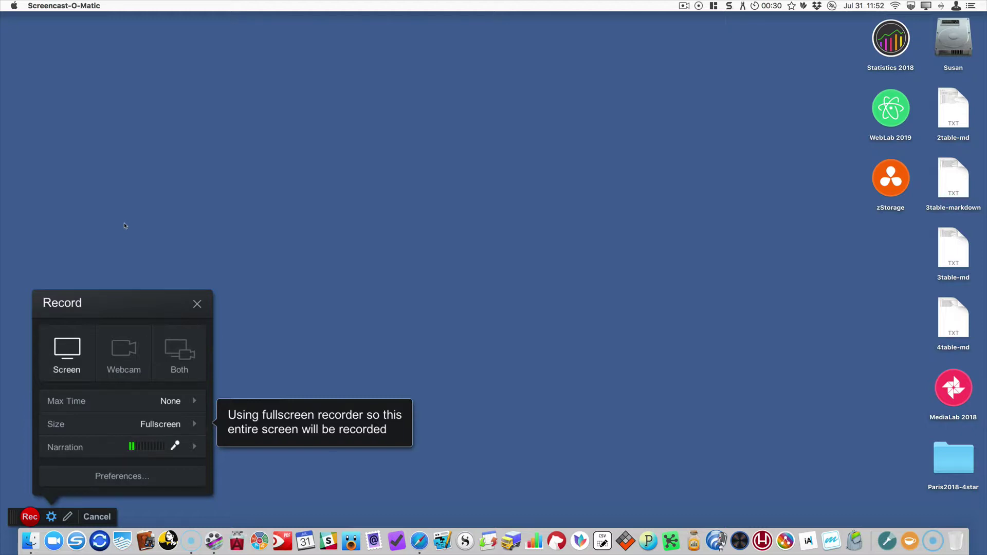
Close the size options and Record panel, confirming 'Yes, stop and exit'
key(Return)
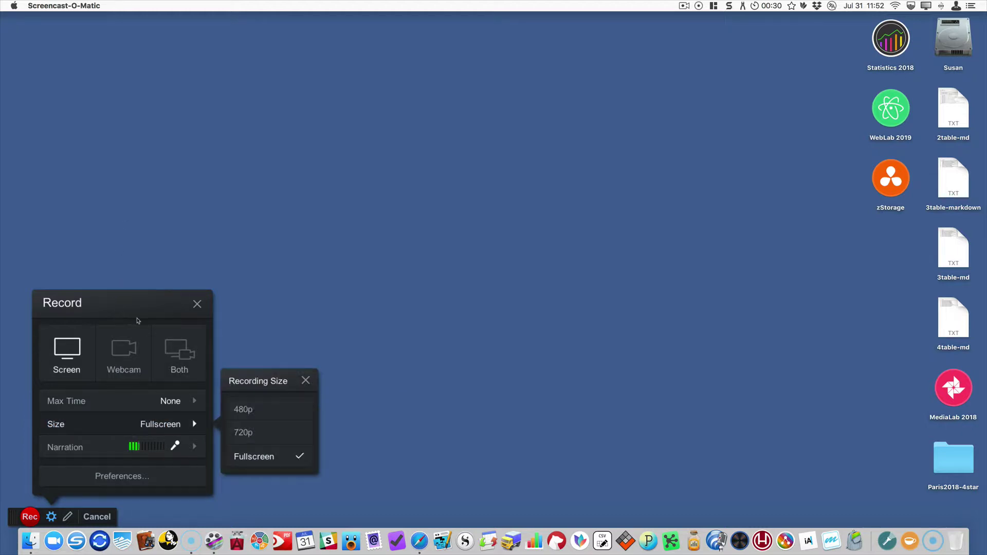
key(Escape)
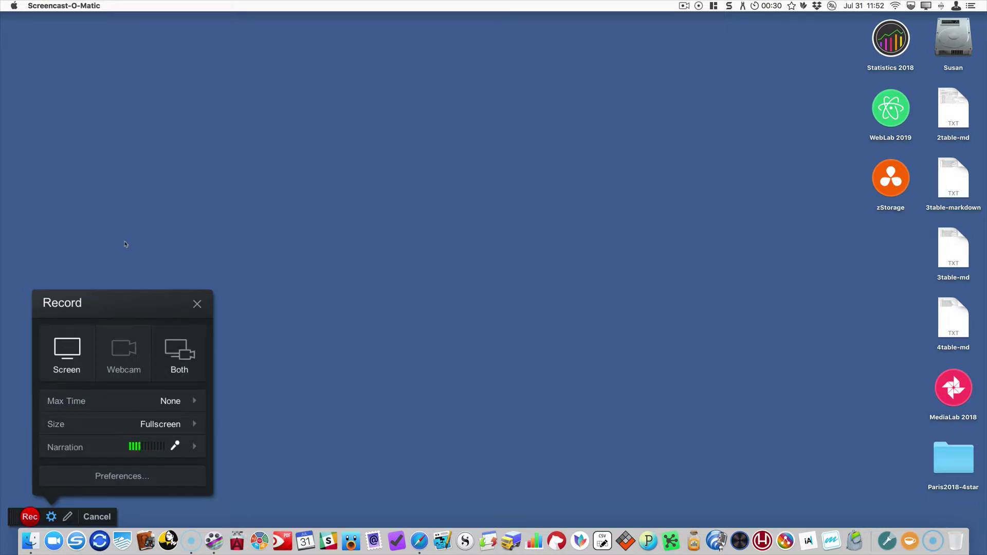
key(Escape)
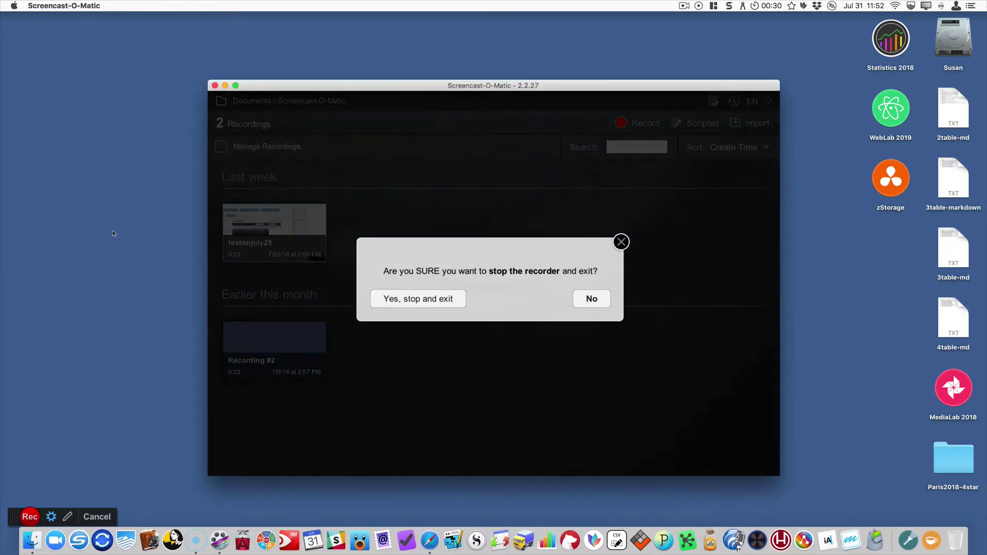
key(Return)
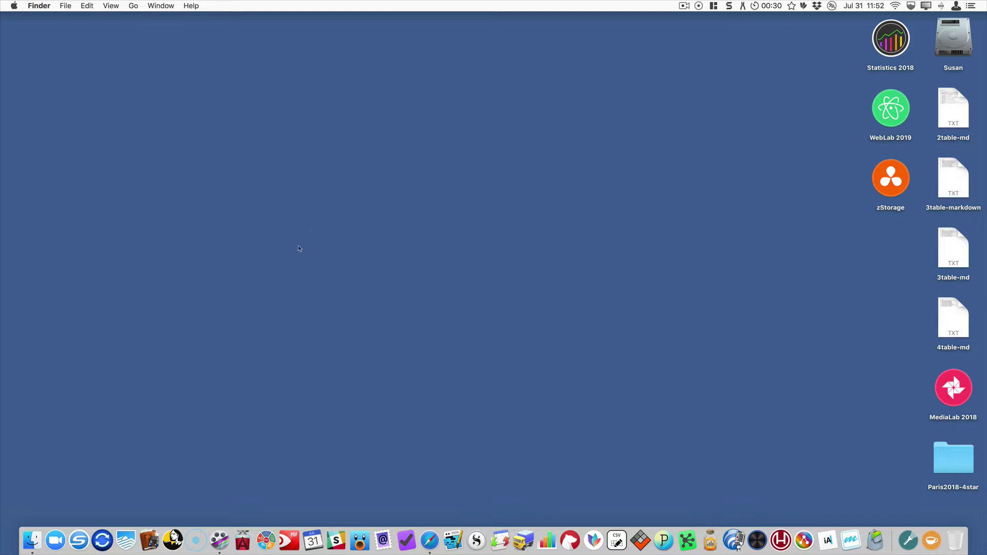
Switch the display to ScreenFlow 720 HiDPI from the SwitchResX menu
click(925, 5)
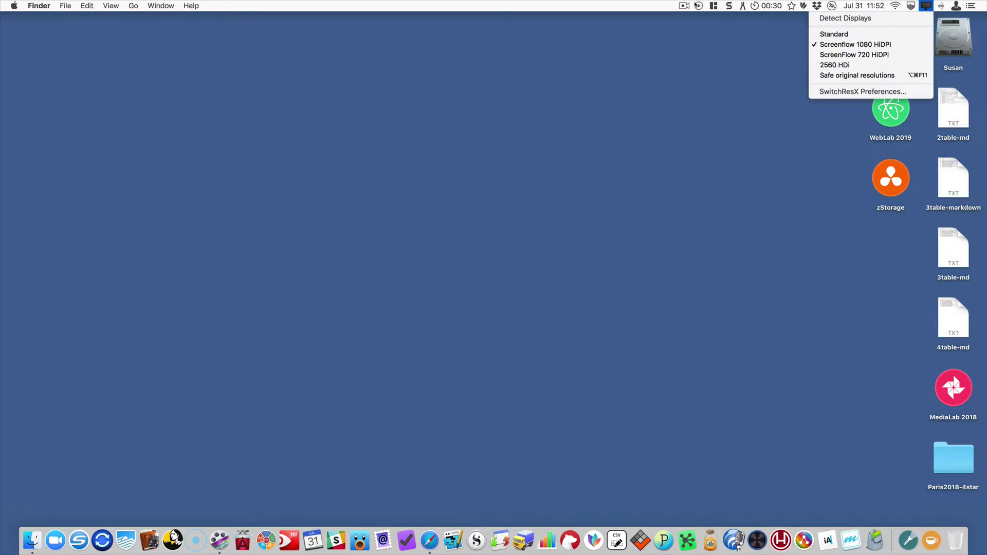
key(Down)
key(Down)
key(Down)
key(Down)
key(Return)
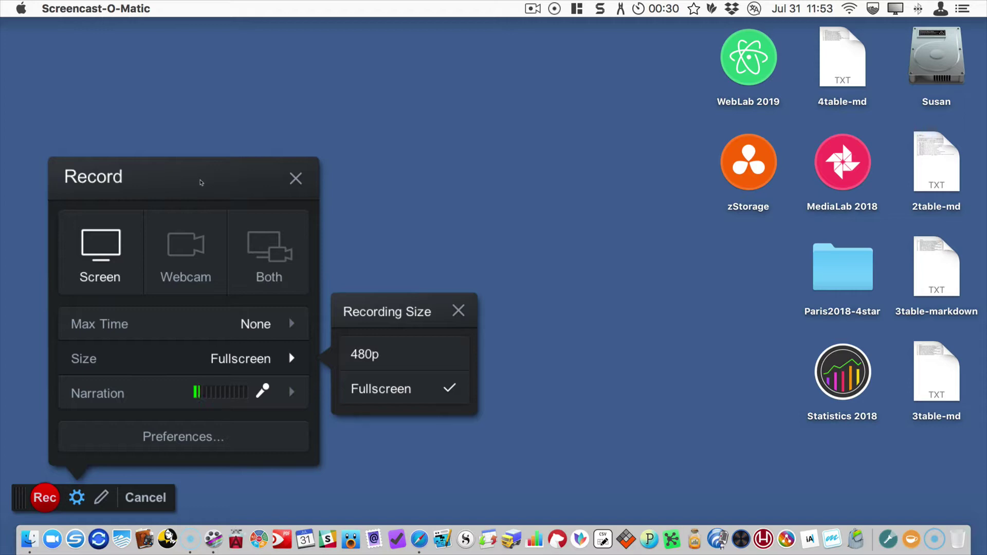
Dismiss the recording size options and quit Screencast-O-Matic, confirming stop and exit
key(Escape)
key(Escape)
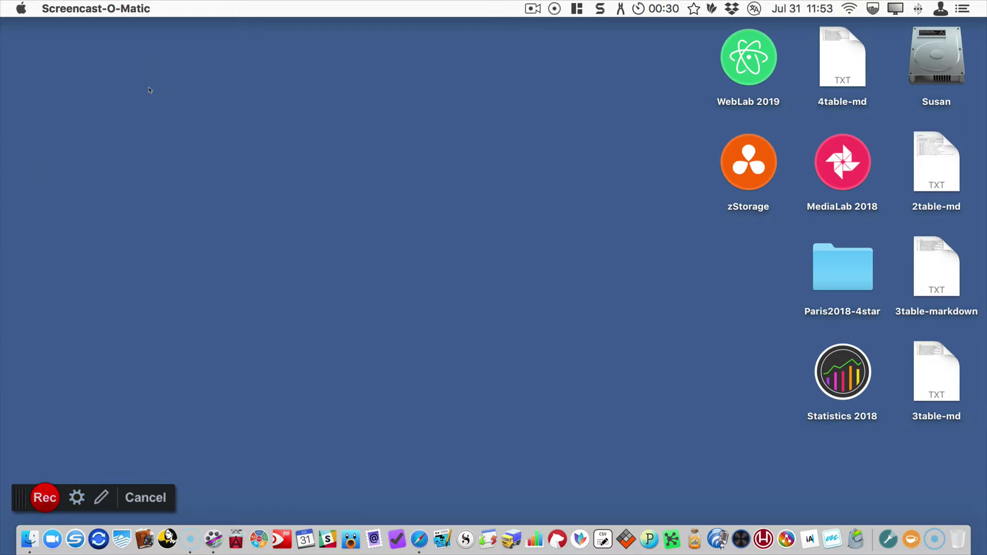
key(super+q)
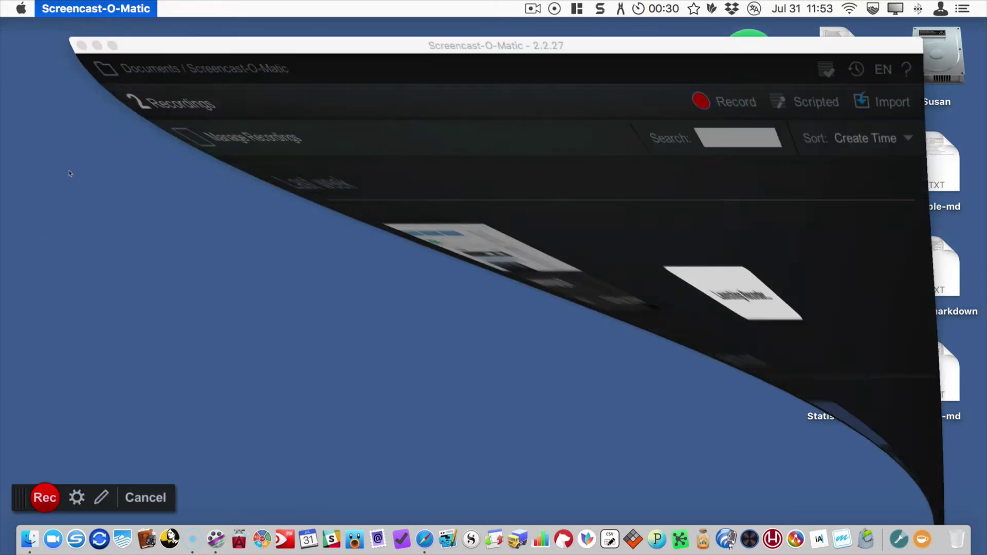
key(Return)
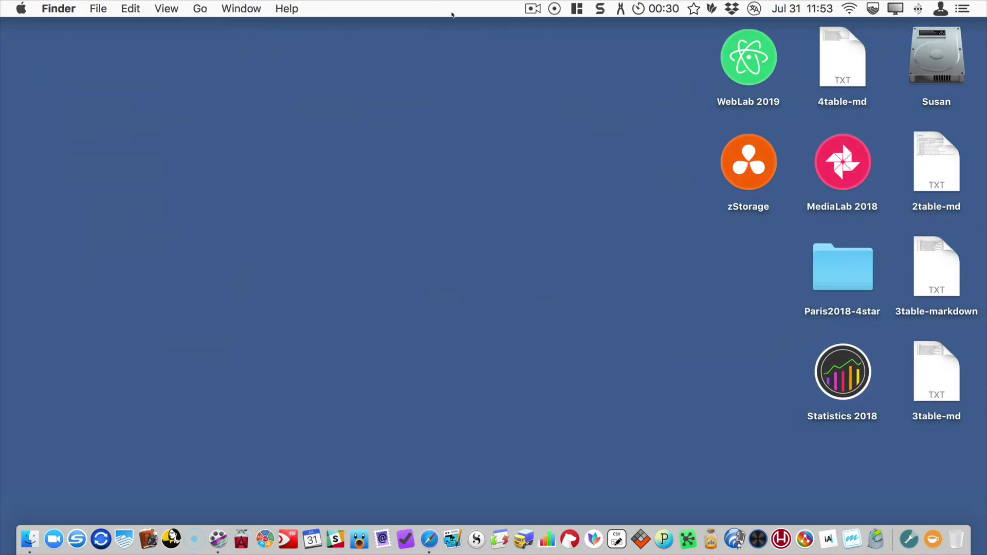
Launch Excel via Alfred, create a blank workbook, hide the Dock and maximize the window
key(alt+space)
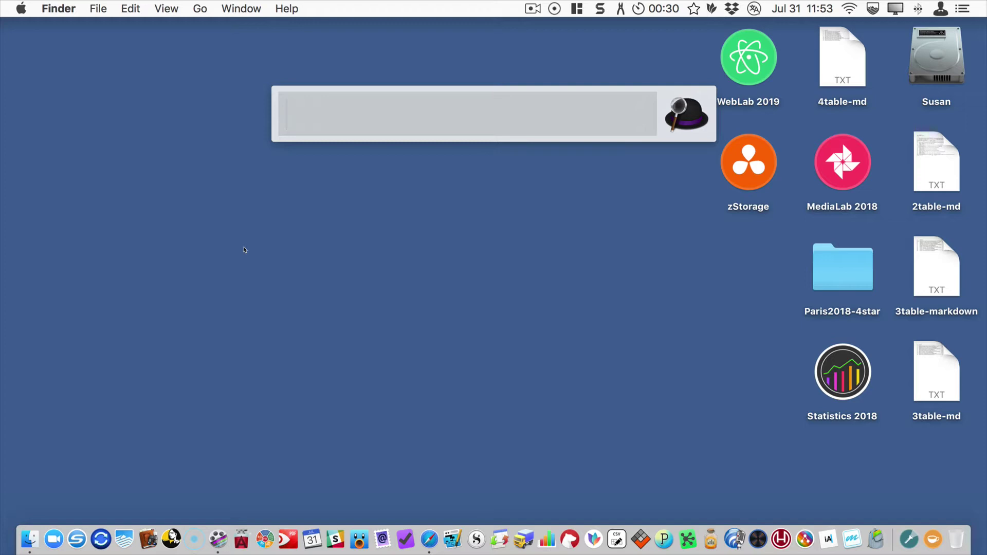
text(exce)
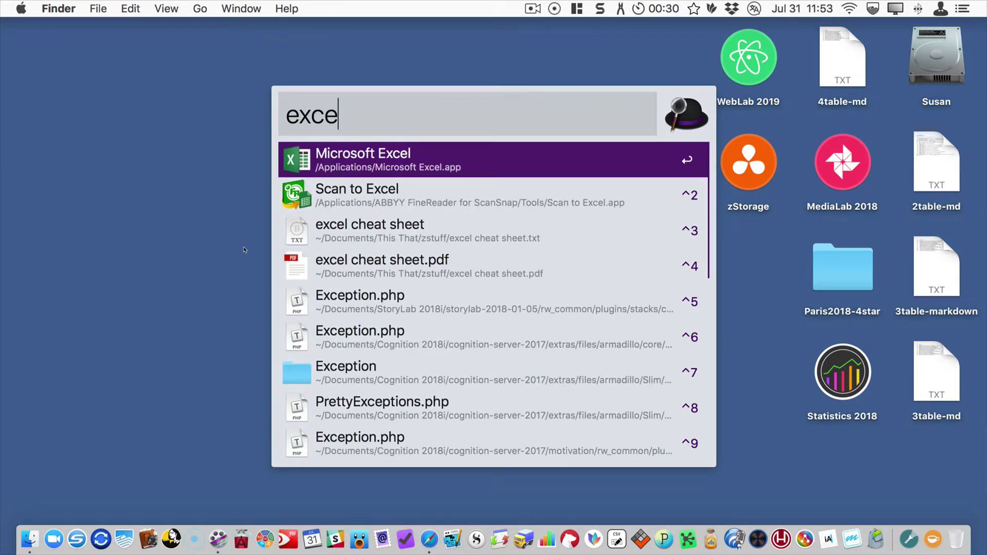
key(Return)
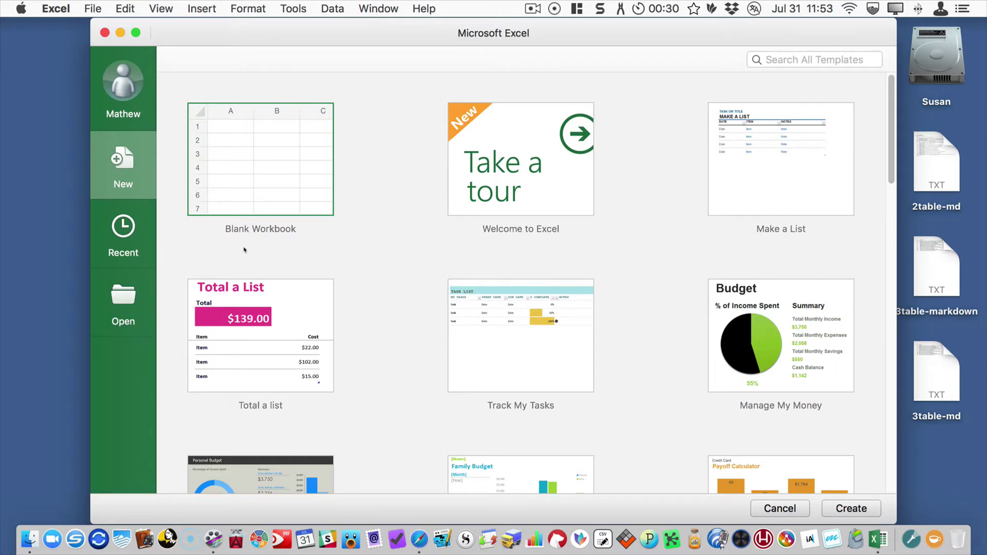
key(Return)
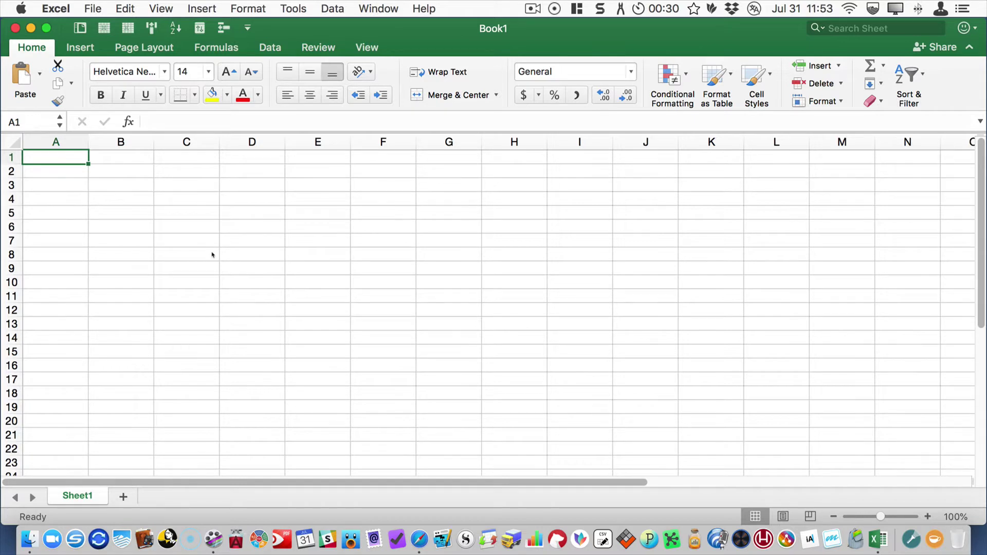
key(alt+super+d)
key(ctrl+alt+Return)
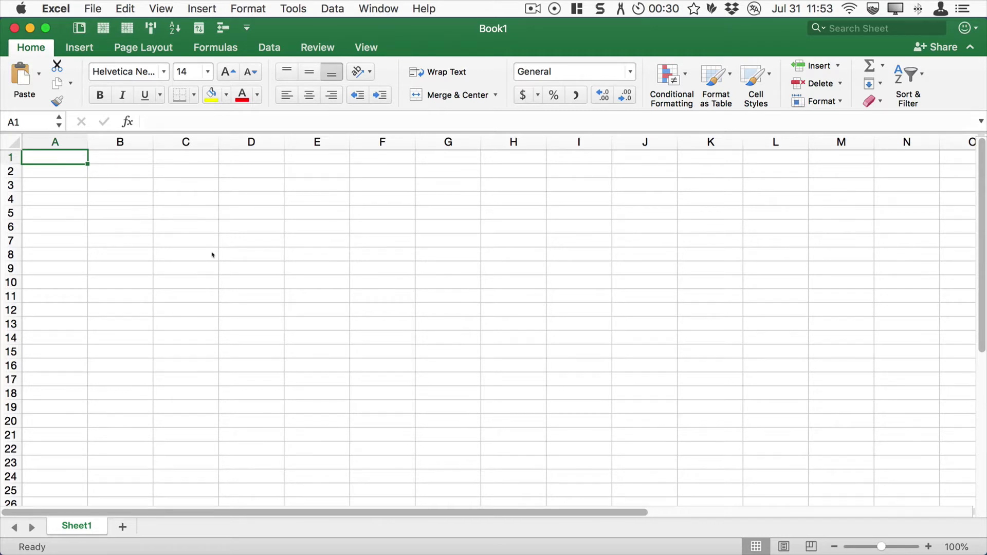
Enter the values 1, 2, 3 and 4 into cells A1:A4
text(1)
key(Return)
text(2)
key(Return)
text(3)
key(Return)
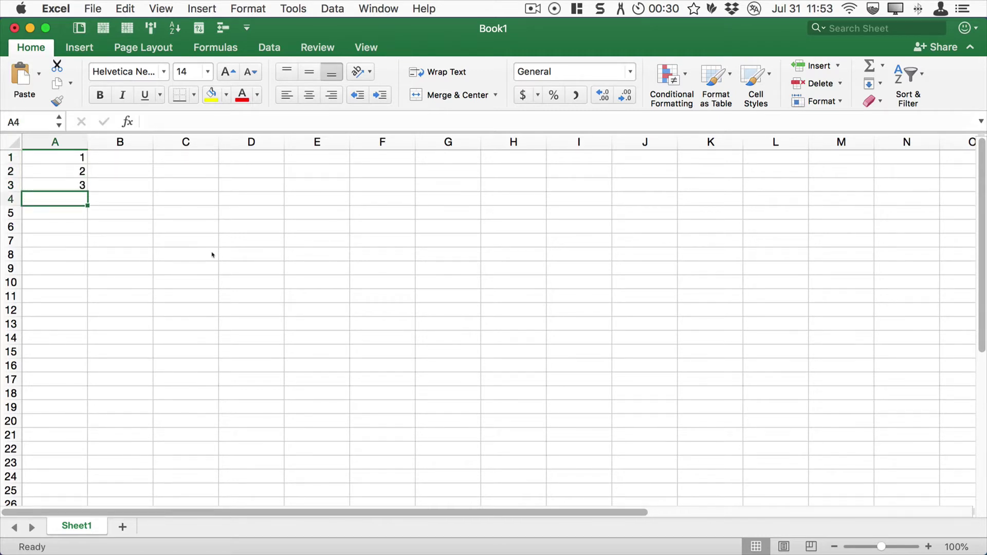
text(4)
Type the formula =sum(A1:A4) into B4
key(Tab)
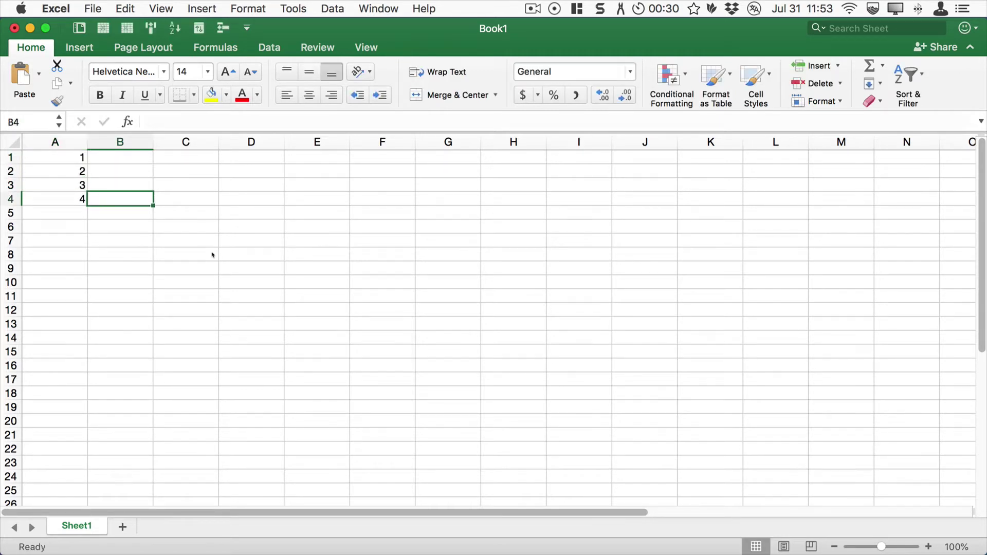
text(=sum()
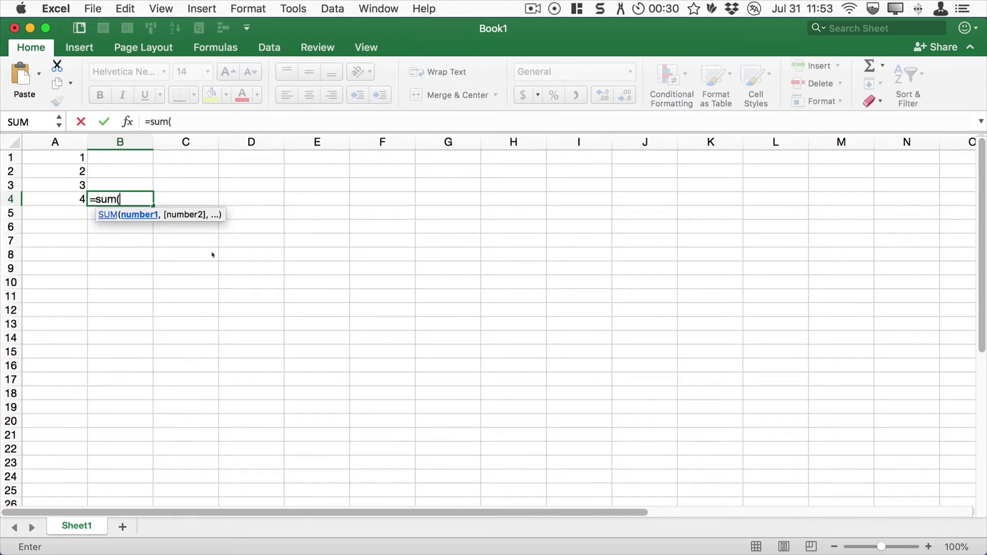
drag(55, 158, 55, 199)
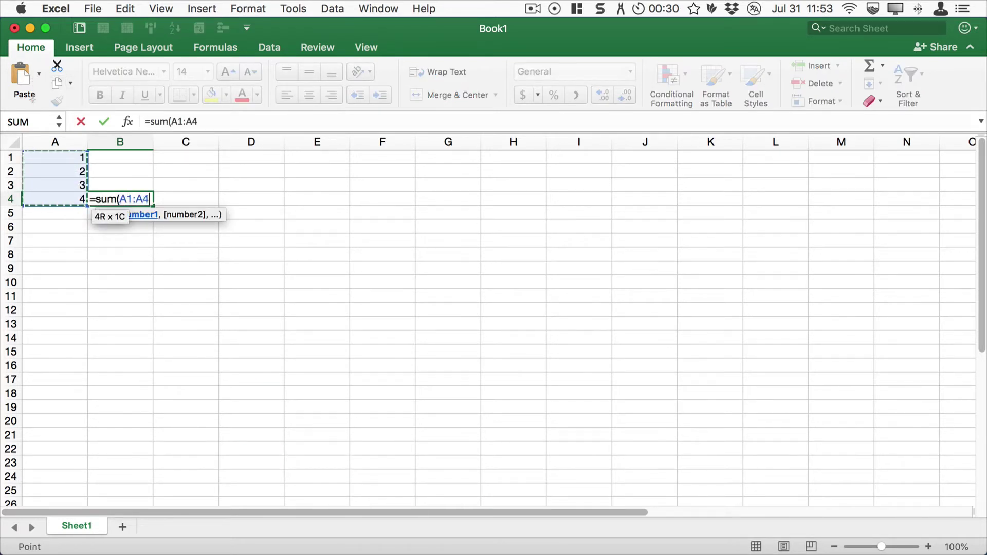
text())
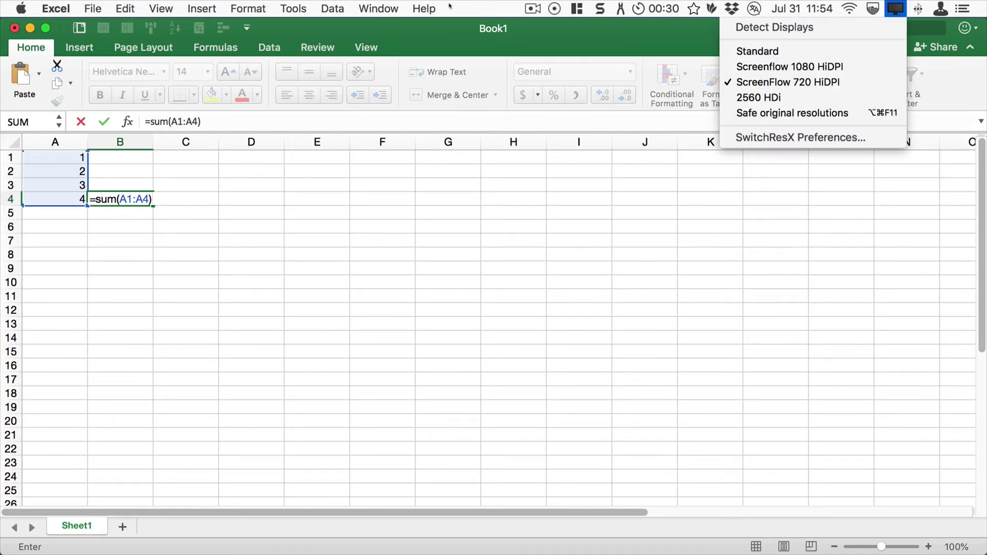
Switch the display to Screenflow 1080 HiDPI and maximize Excel to fill it
key(Down)
key(Down)
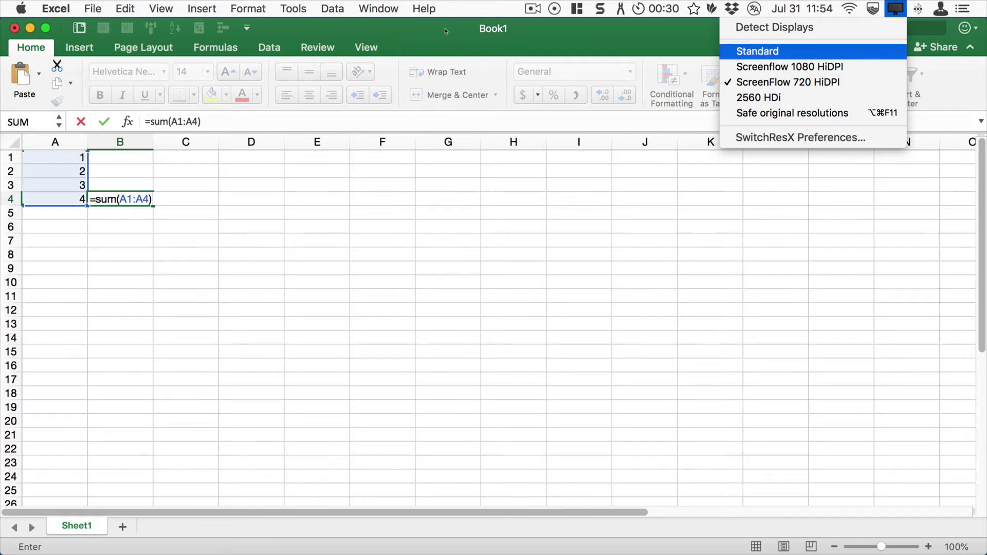
key(Return)
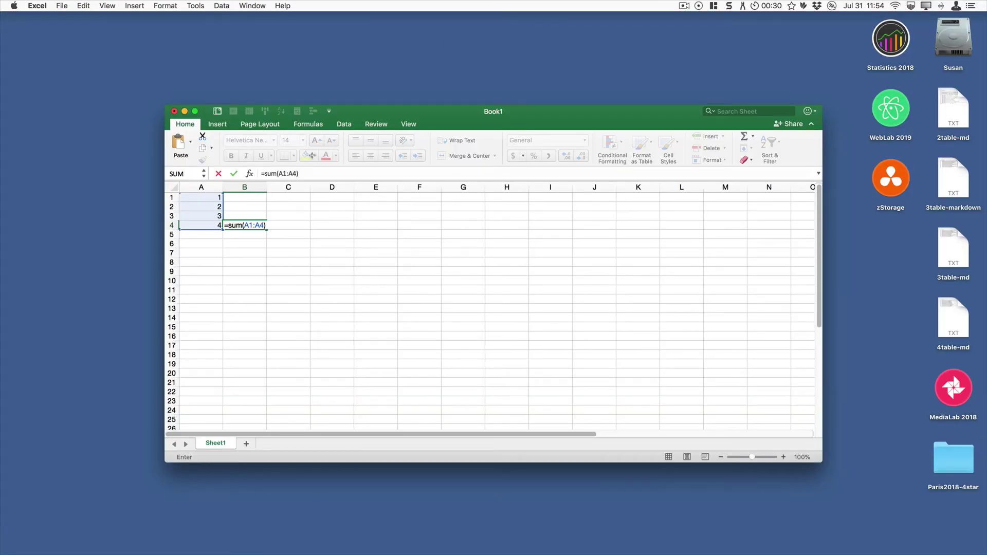
key(ctrl+alt+Return)
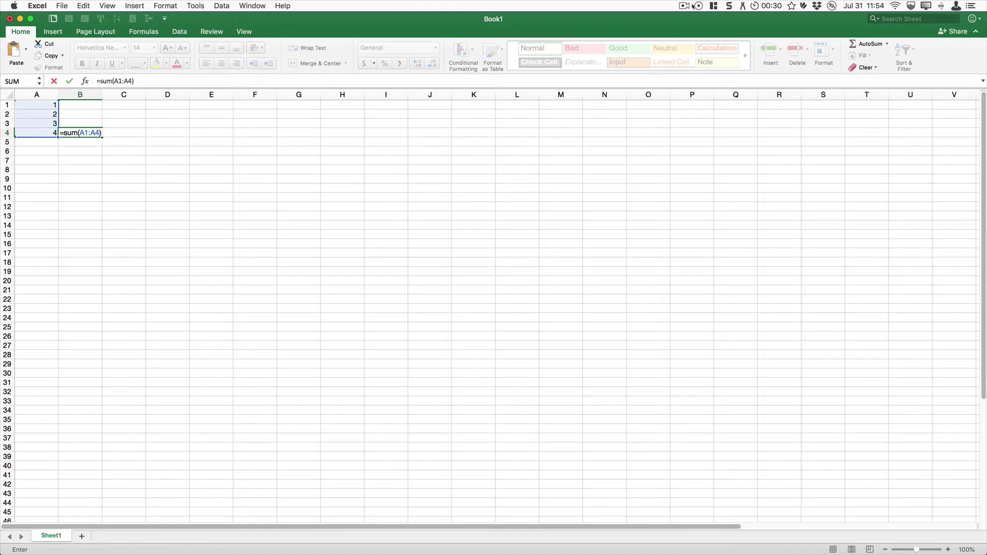
Apply the safe original resolution, commit the SUM formula, re-maximize Excel and select B4 showing 10
click(925, 5)
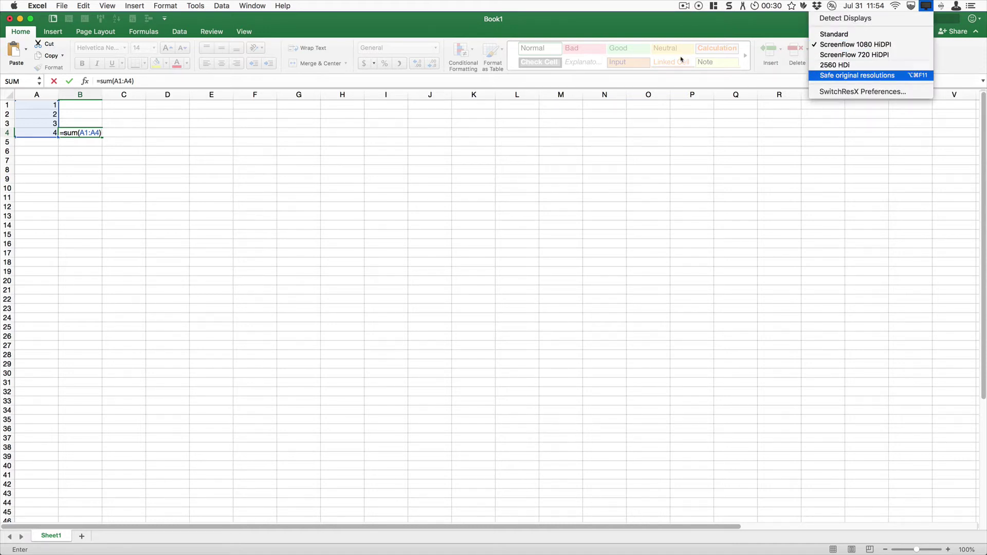
key(Return)
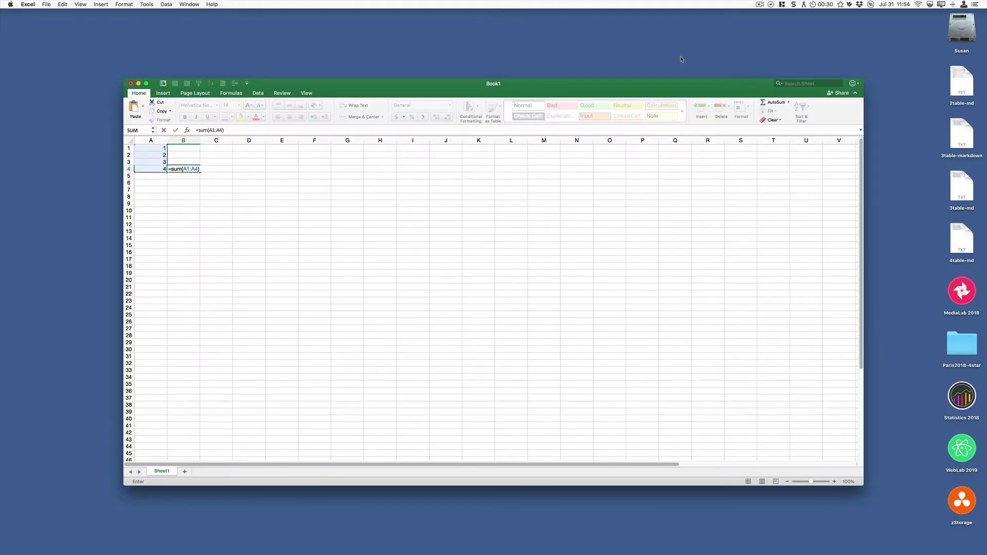
click(503, 175)
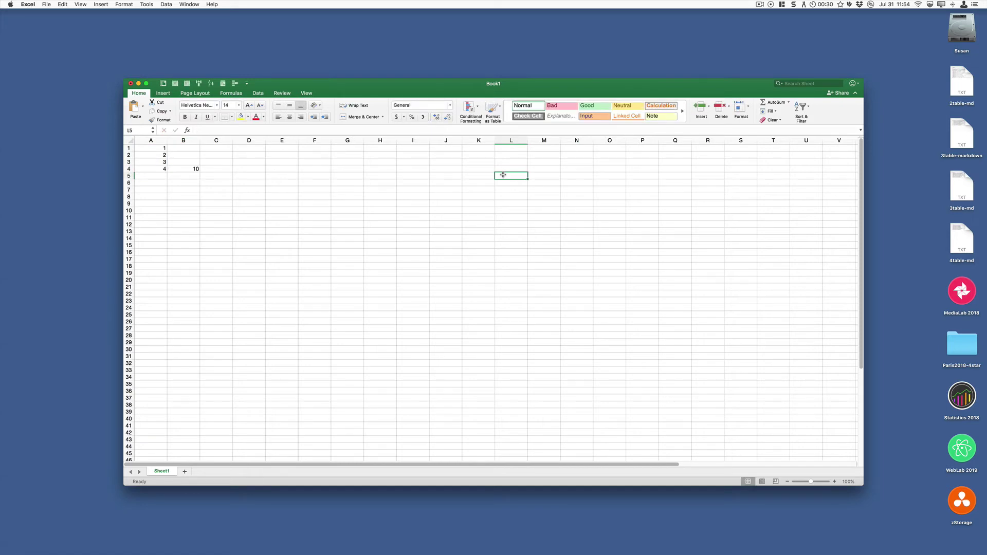
key(ctrl+alt+Return)
click(69, 100)
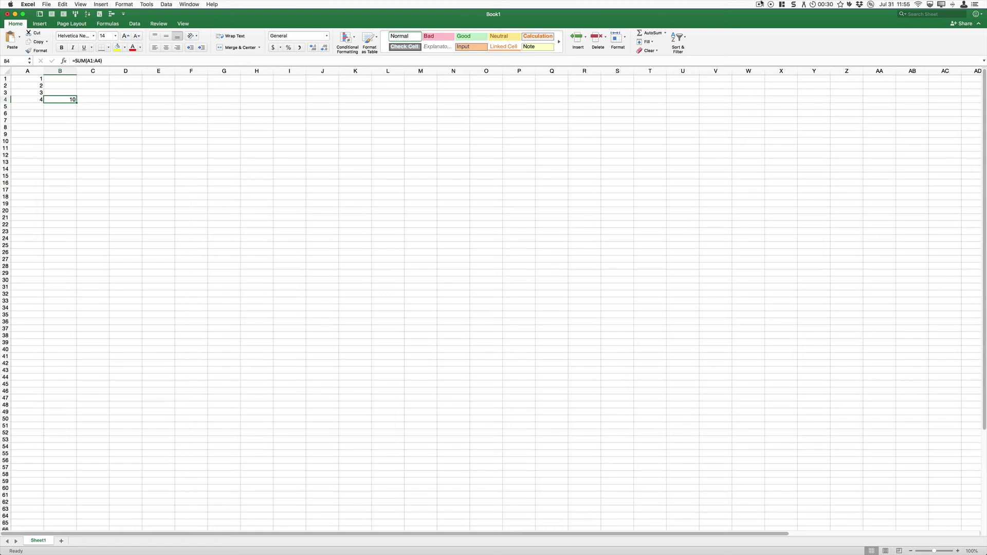
Choose ScreenFlow 720 HiDPI from the SwitchResX menu-bar menu to enlarge the Excel sheet
click(941, 4)
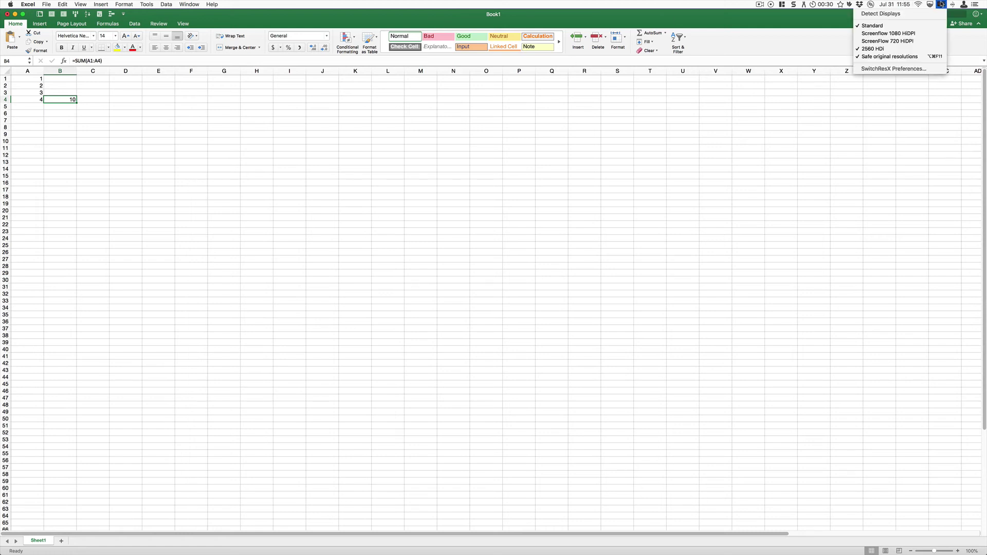
click(923, 42)
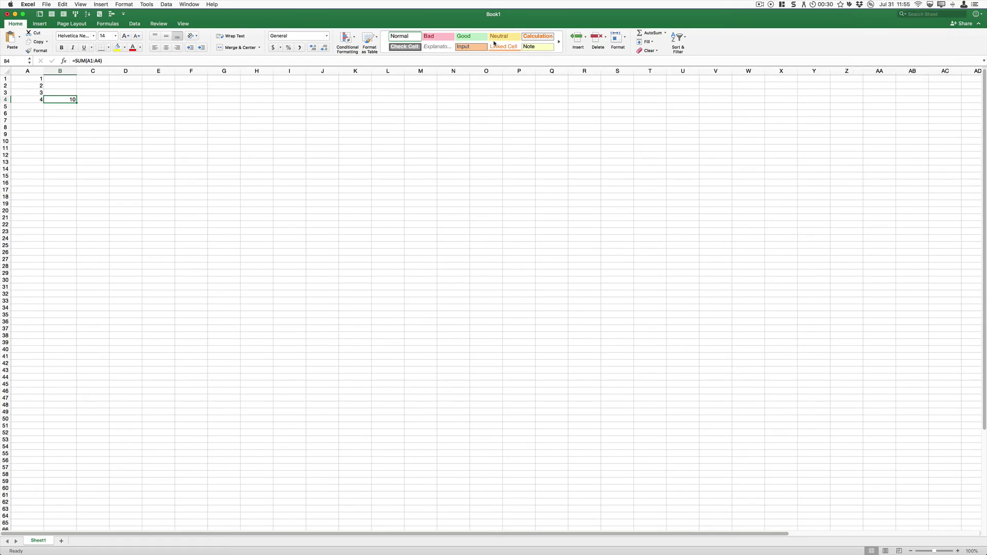